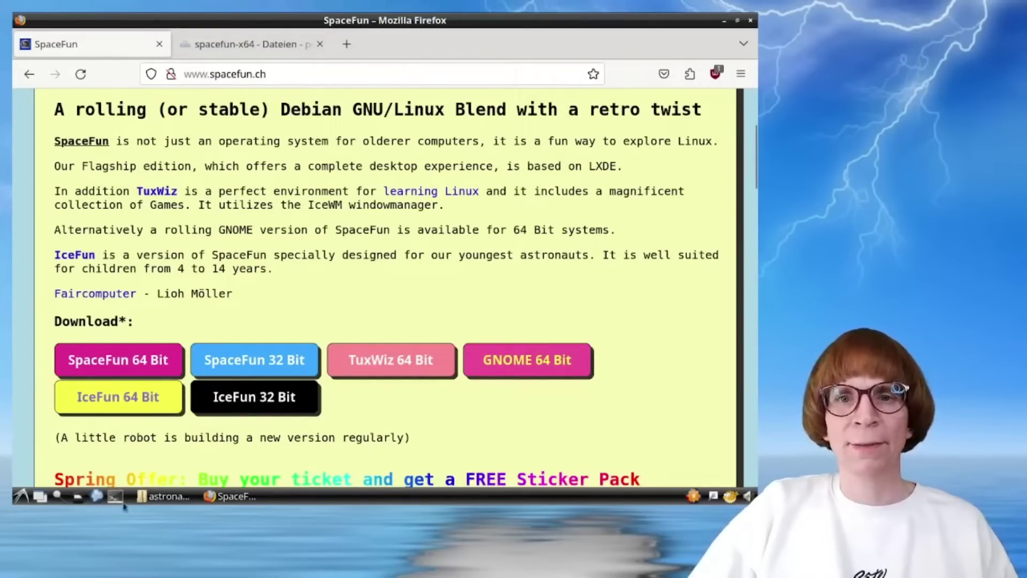
- View the file manager's version information, and close both the dialog and the file manager window
click(167, 497)
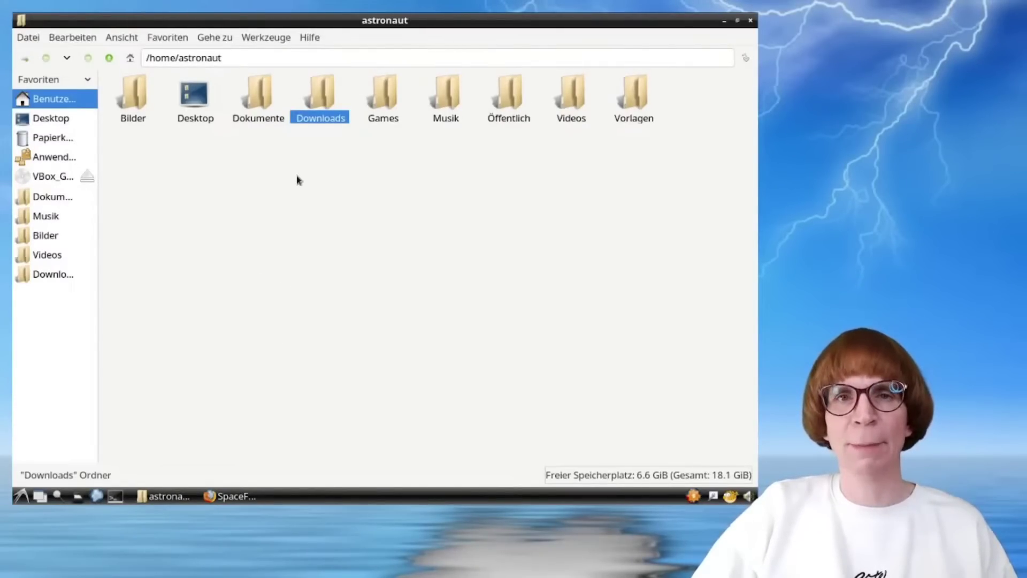
click(308, 37)
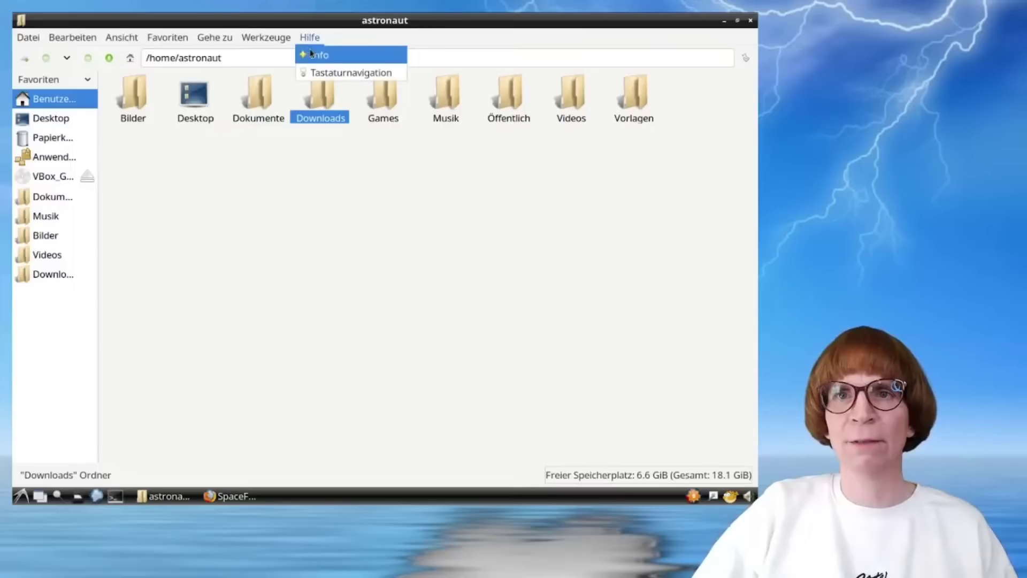
click(311, 54)
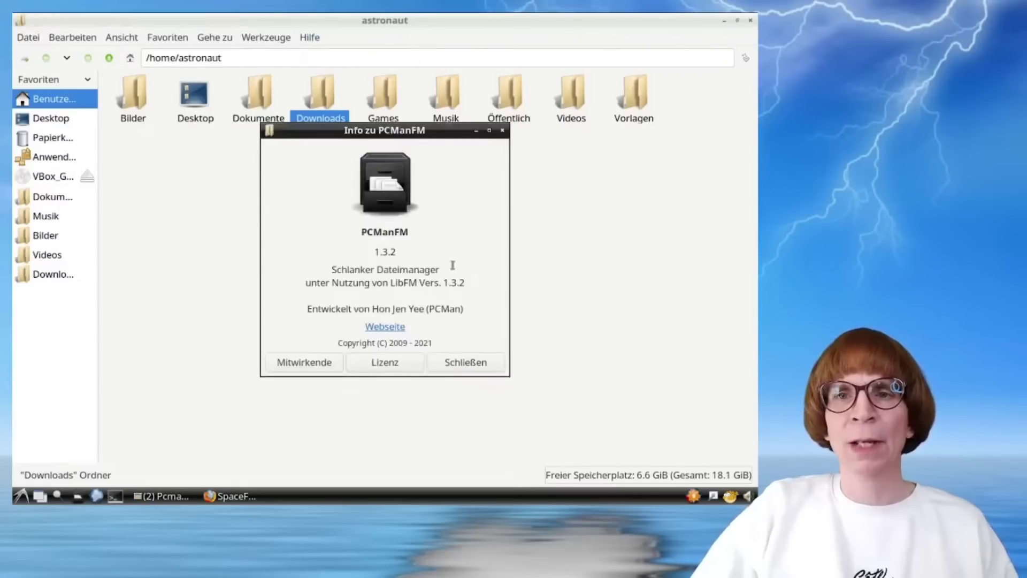
click(480, 366)
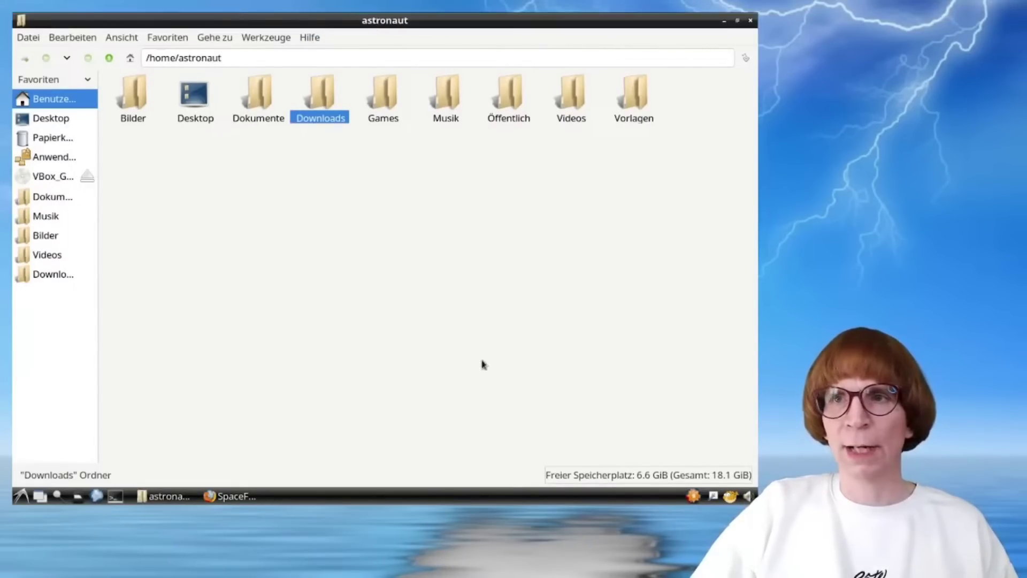
click(750, 20)
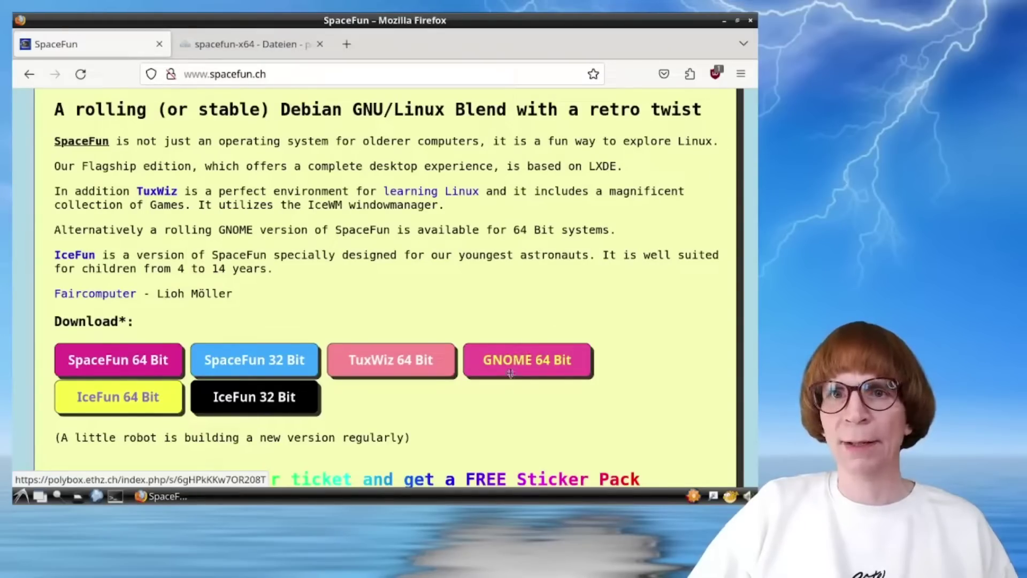
- View the file listing of the spacefun-x64 download folder in the browser, and close the browser
click(264, 46)
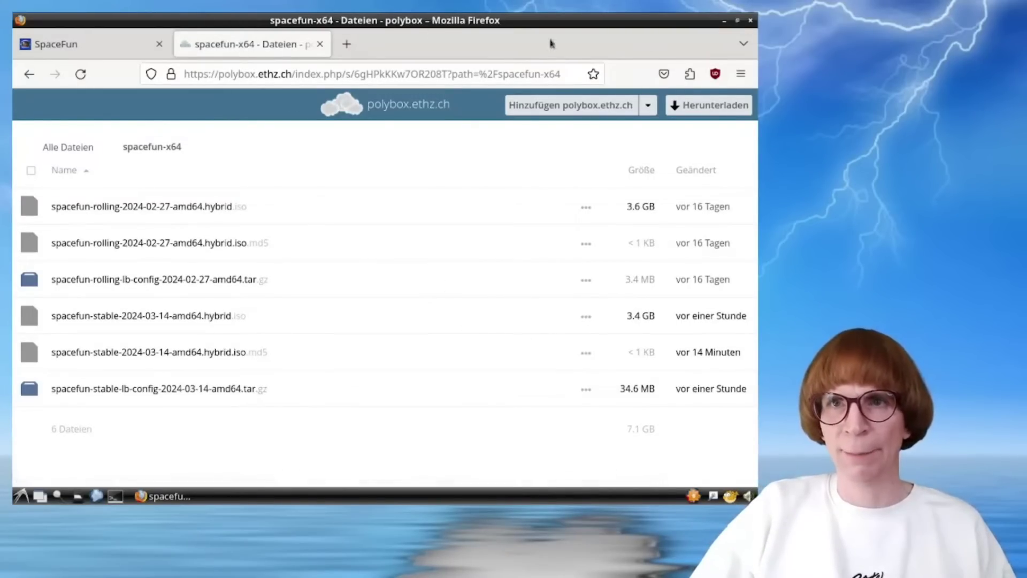
click(751, 20)
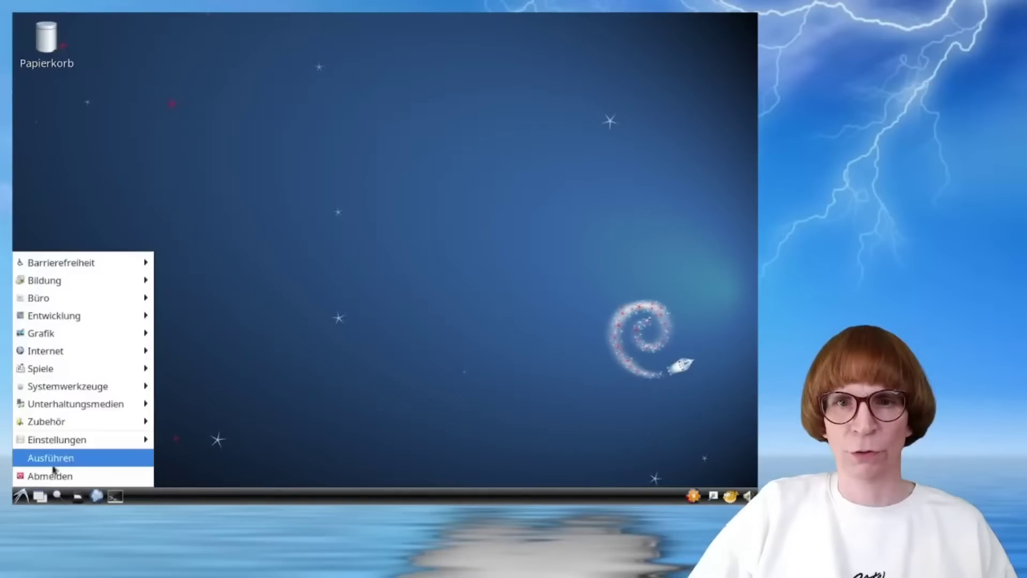
- End the LXDE session by restarting the computer
click(21, 496)
click(101, 475)
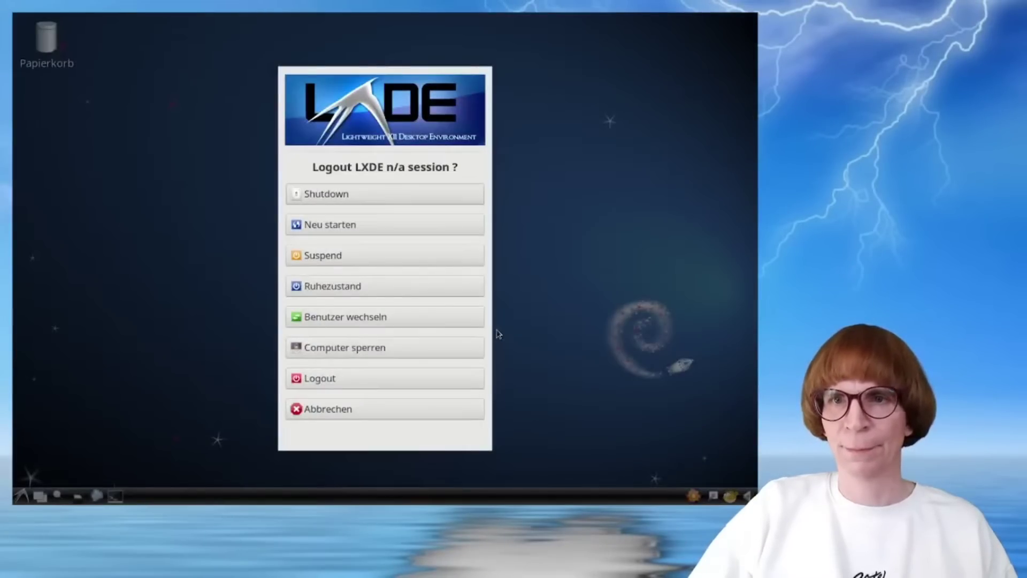
click(357, 230)
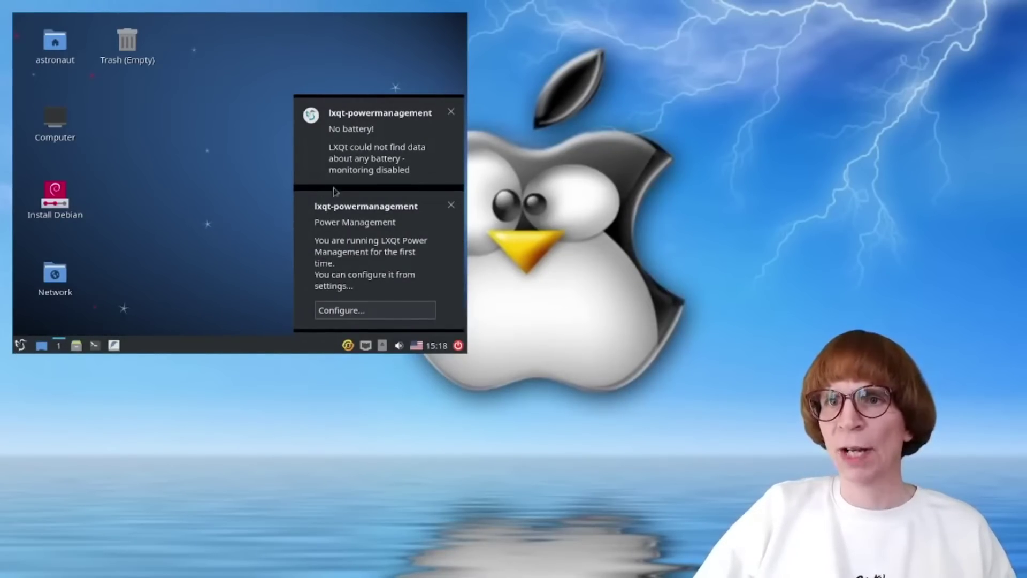
- Dismiss both power management notifications on the LXQt desktop
click(452, 112)
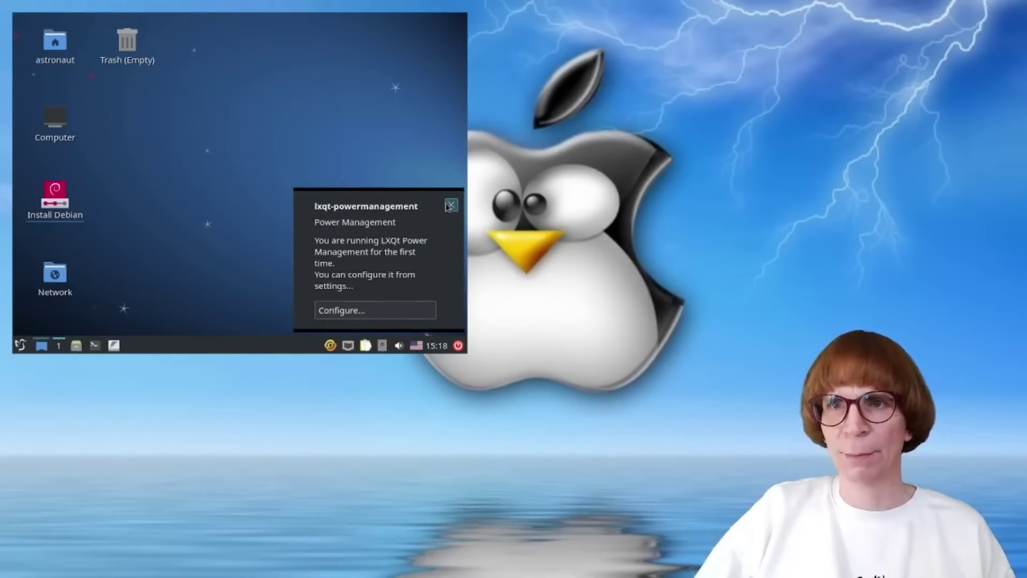
click(451, 205)
- Change the display resolution to 1280x800 in the LXQt monitor settings, apply it and accept the change
click(20, 345)
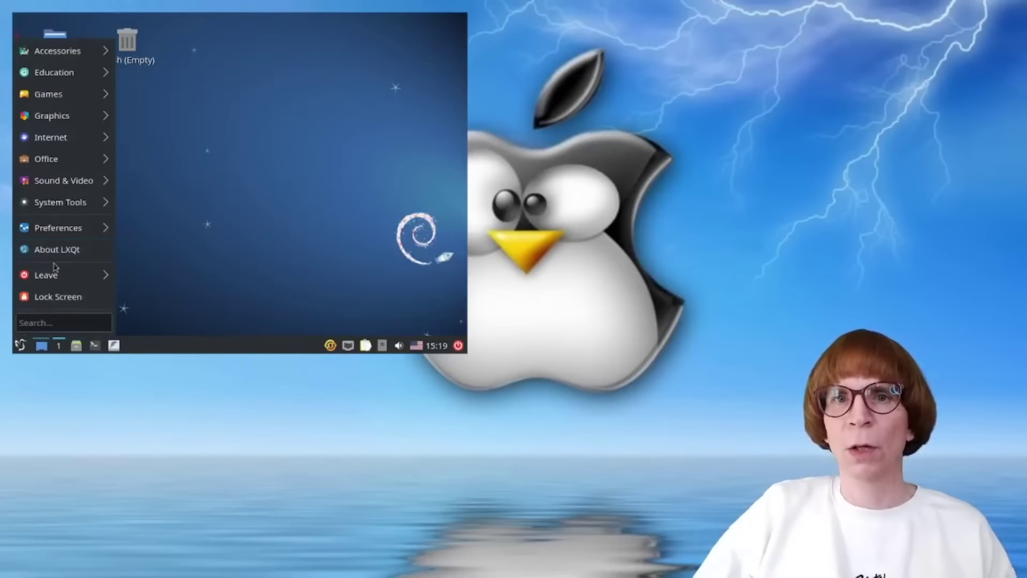
mouse_move(64, 228)
mouse_move(246, 85)
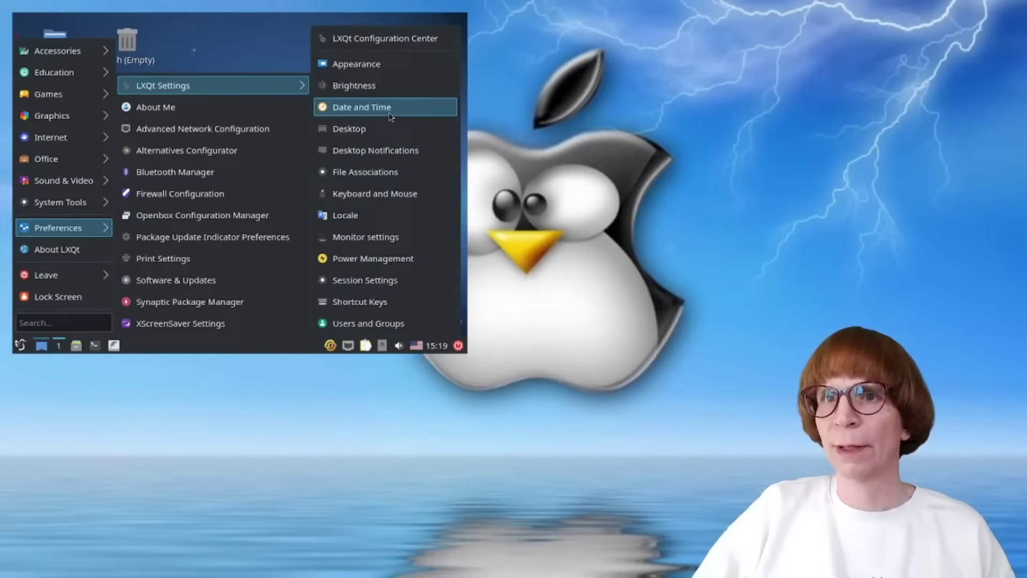
click(398, 245)
click(295, 171)
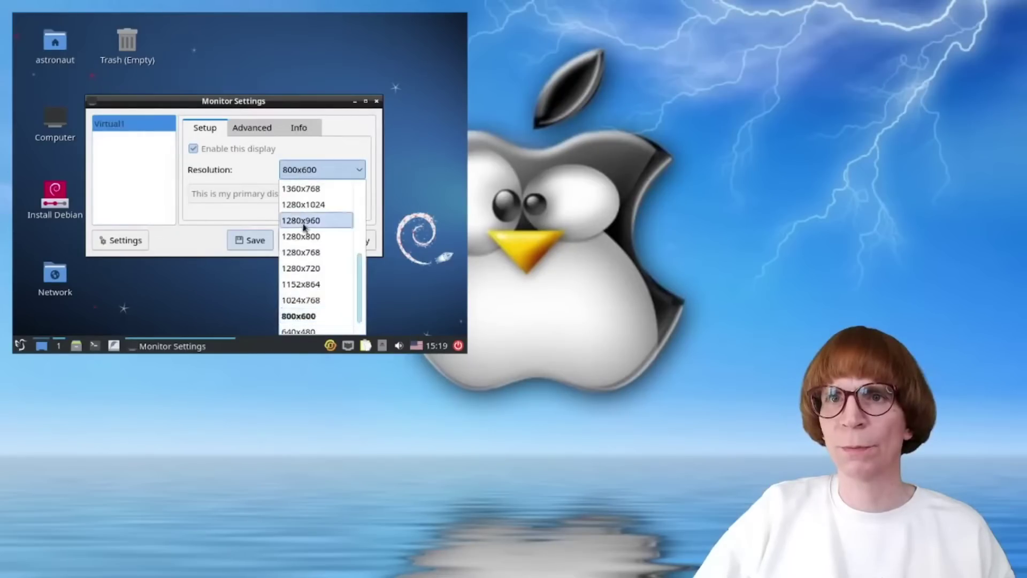
click(327, 236)
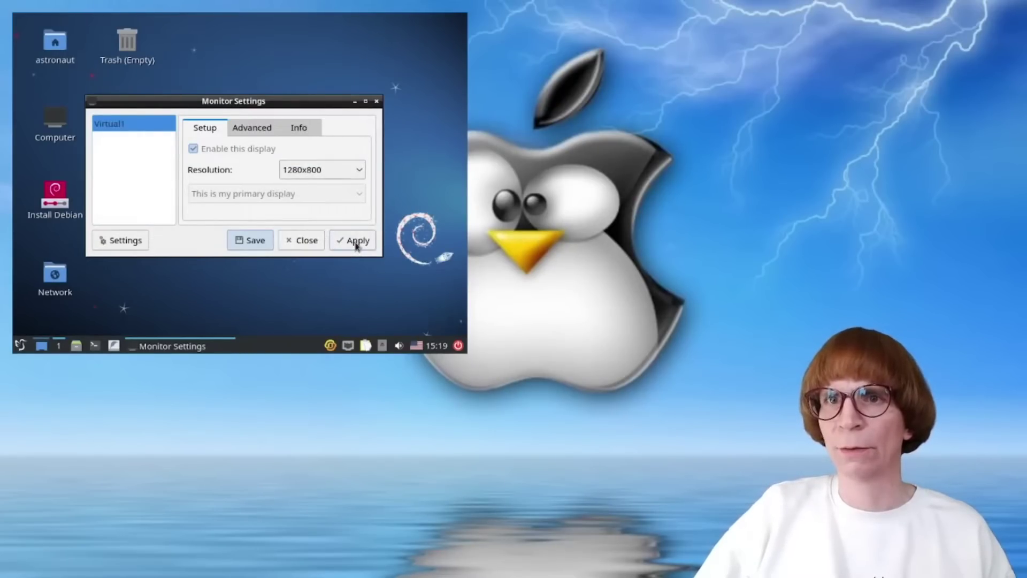
click(356, 241)
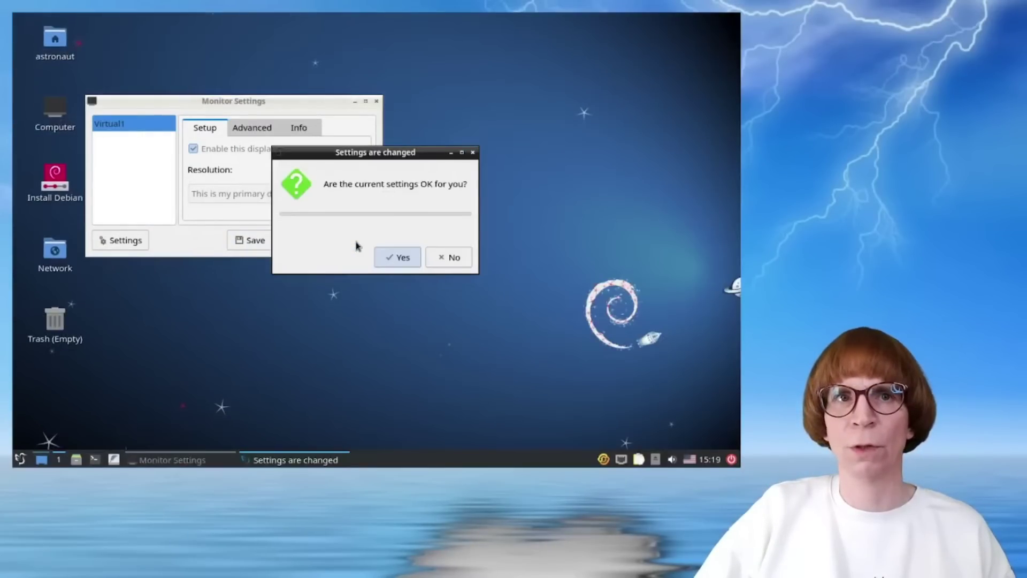
click(396, 258)
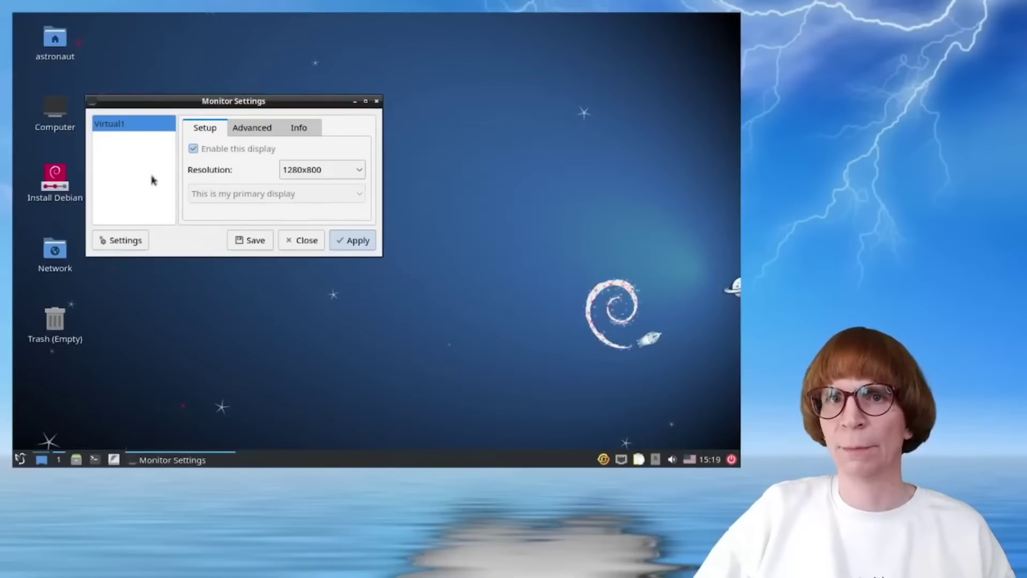
- Save the monitor settings permanently, accept them and close the monitor settings window
click(252, 240)
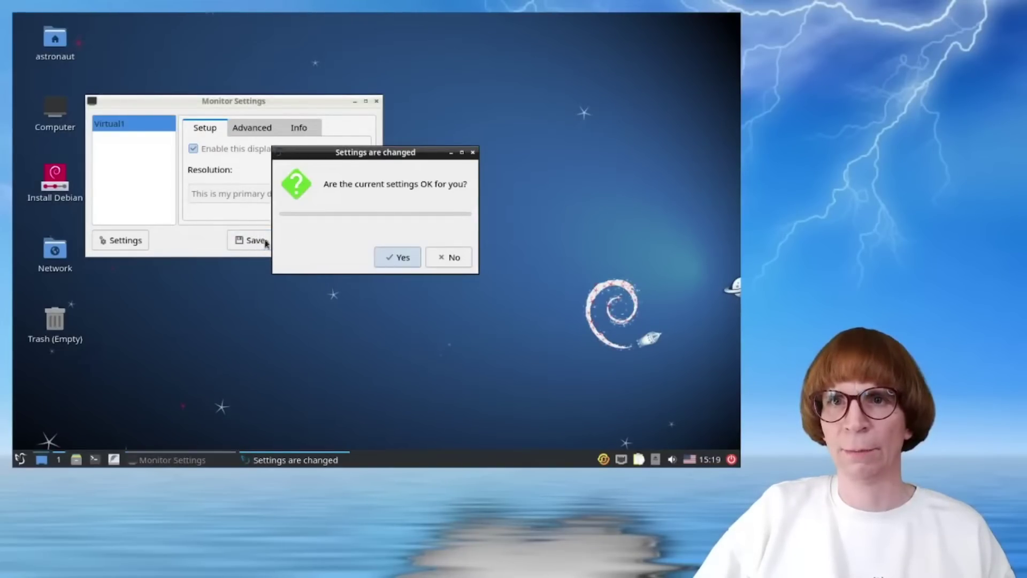
click(401, 258)
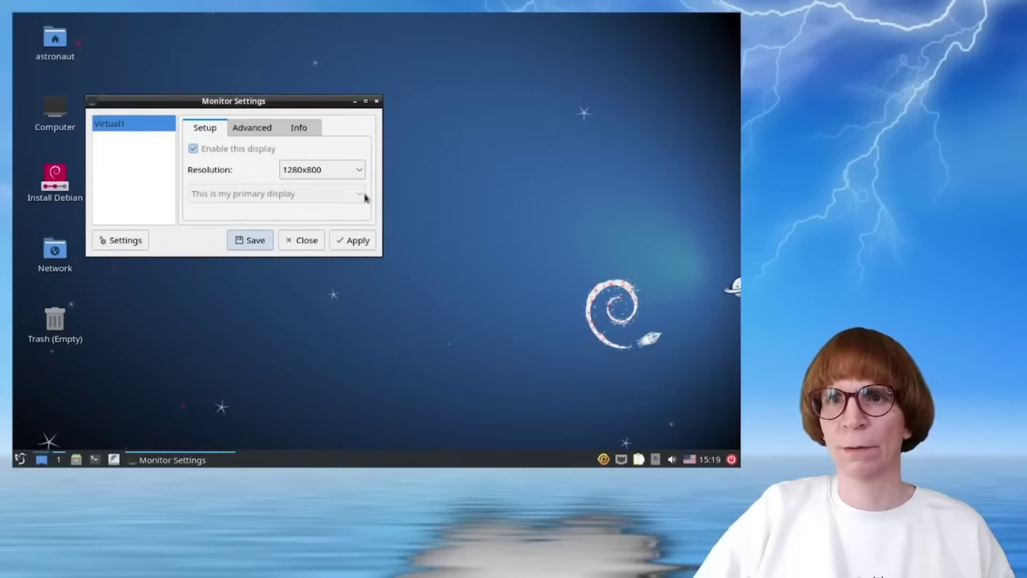
click(313, 241)
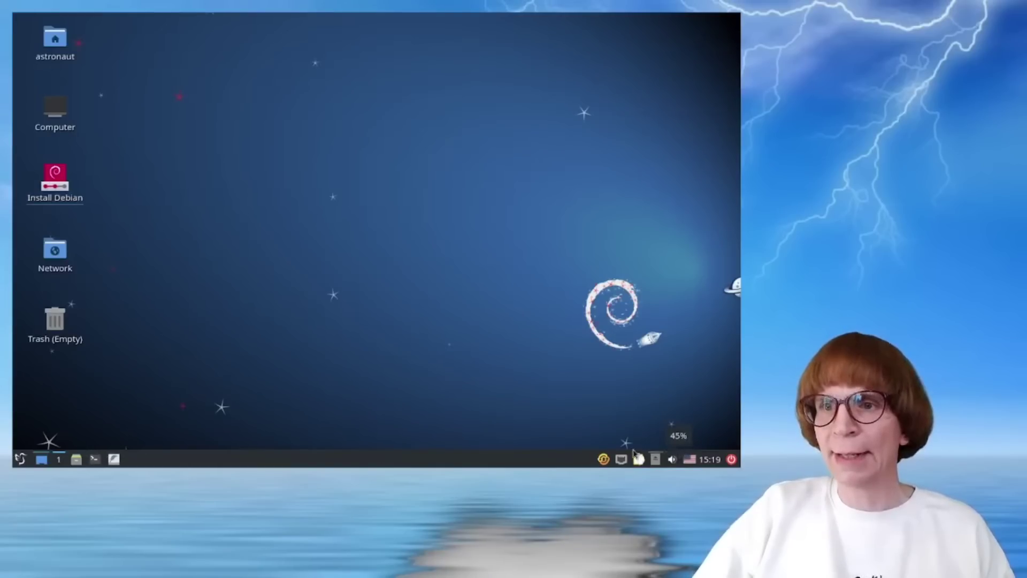
click(19, 459)
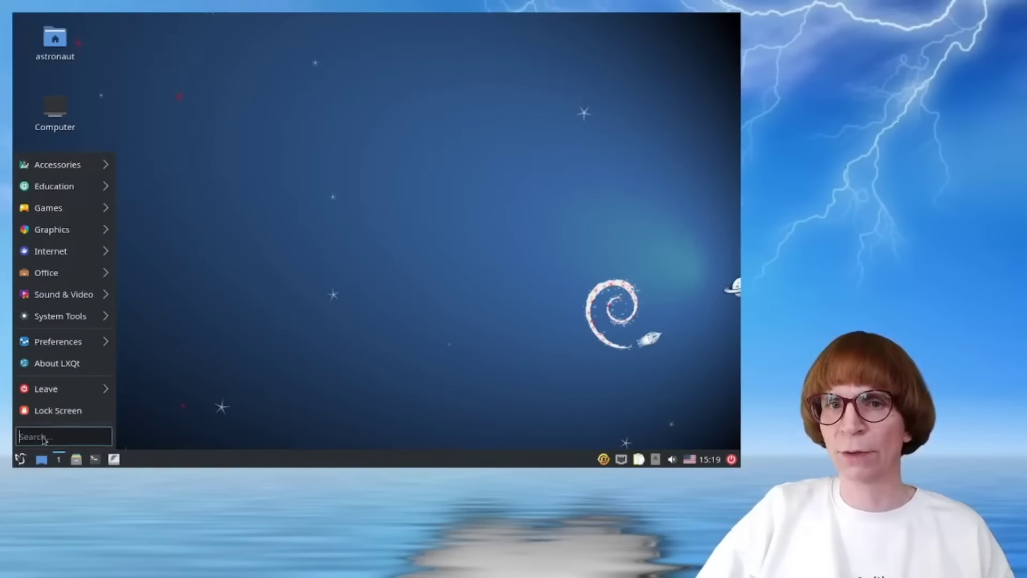
click(156, 433)
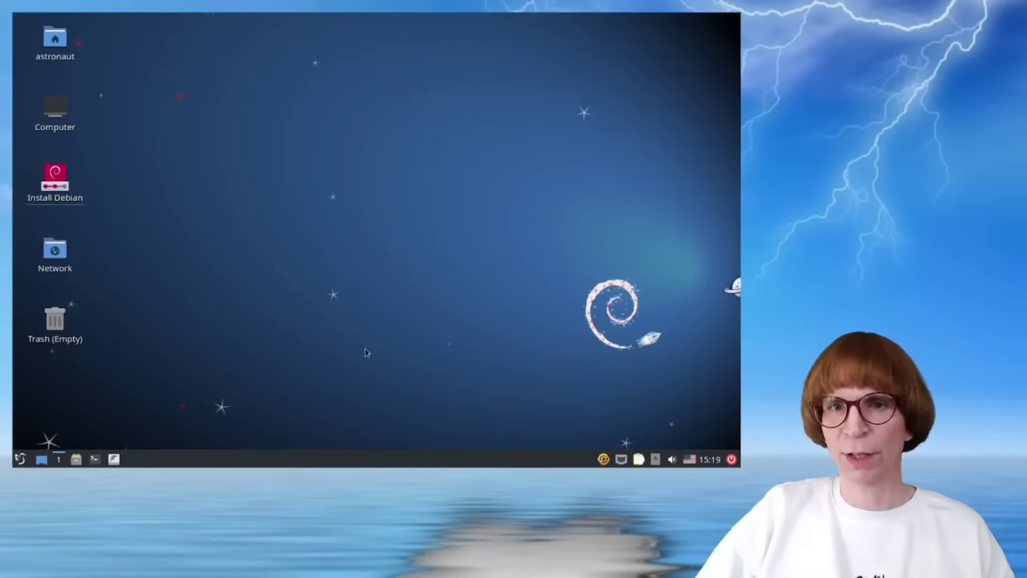
key(super)
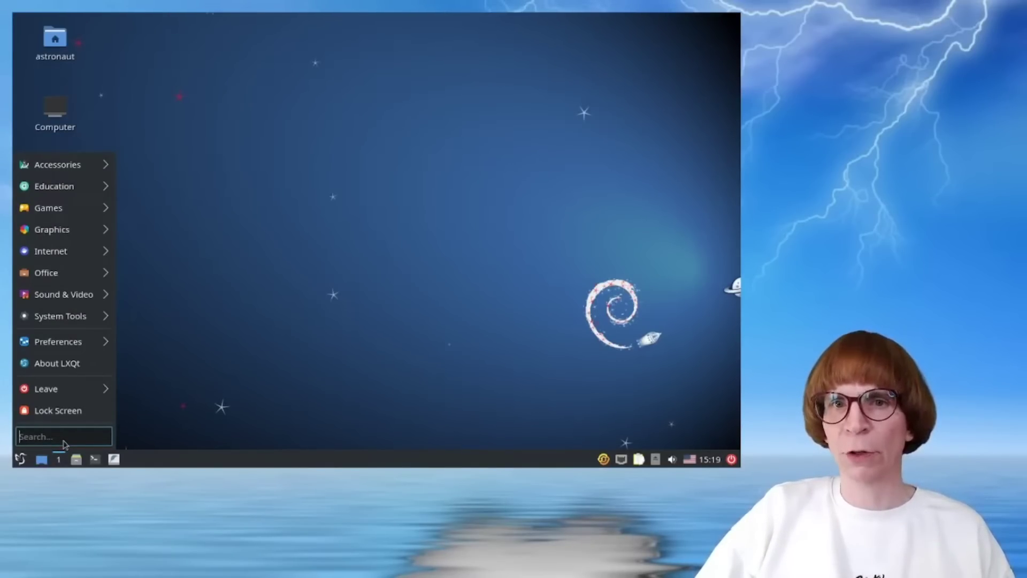
key(Escape)
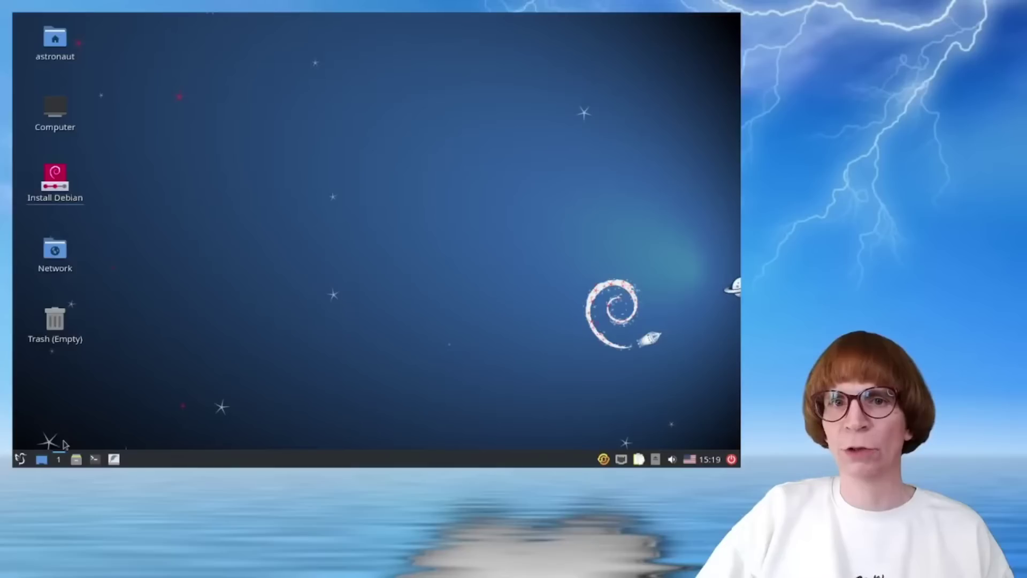
- Search the application menu for "firefo" and launch Firefox ESR
key(super)
text(fire)
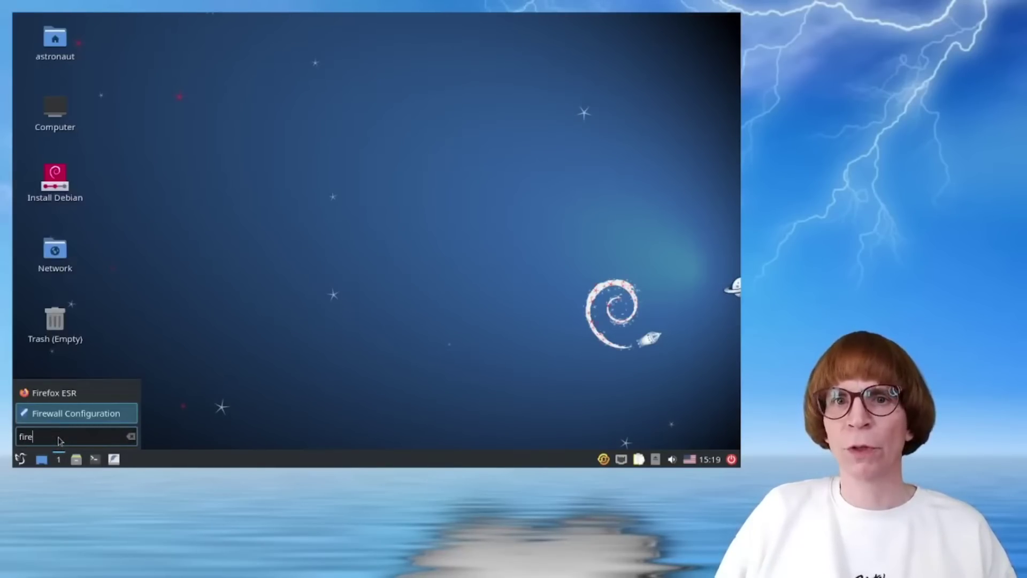
text(fo)
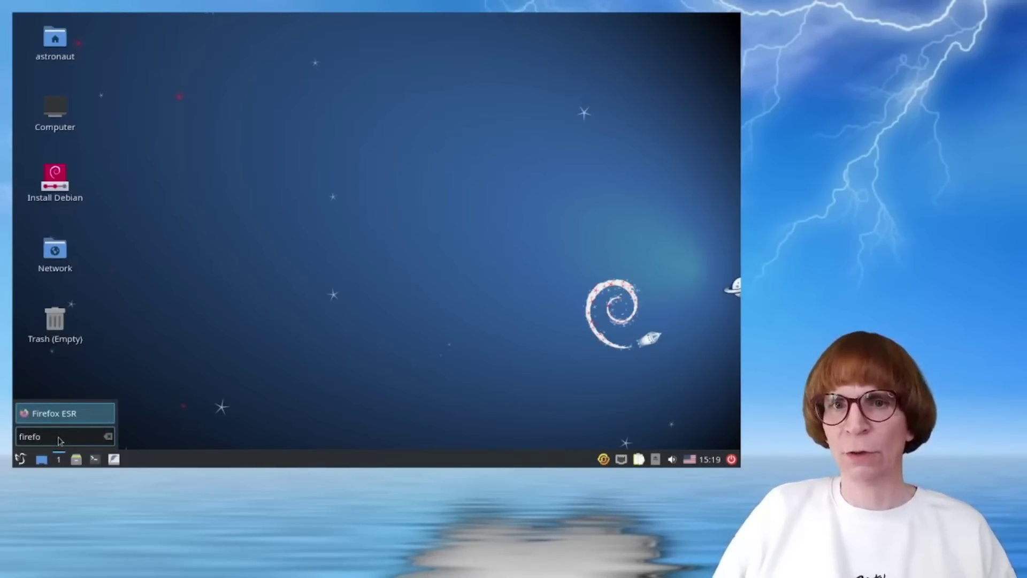
key(Return)
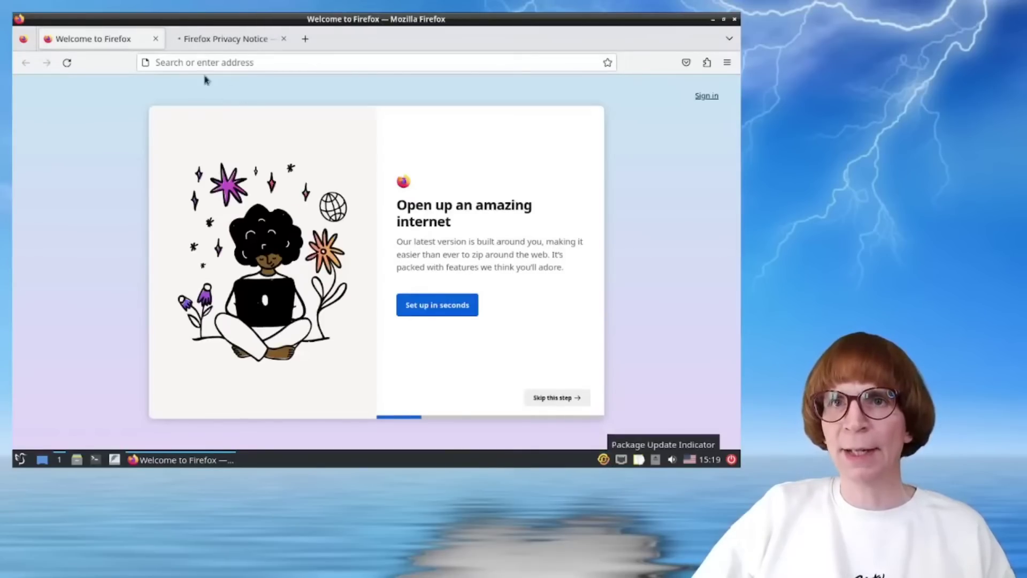
- Close the Firefox Privacy Notice page and minimise the browser to show the desktop
click(241, 39)
click(283, 38)
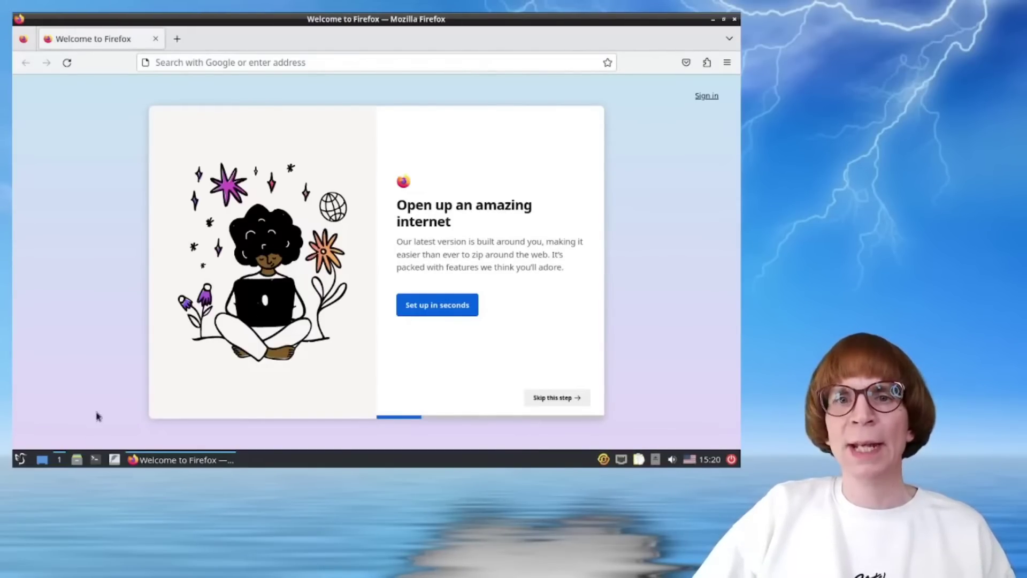
click(43, 460)
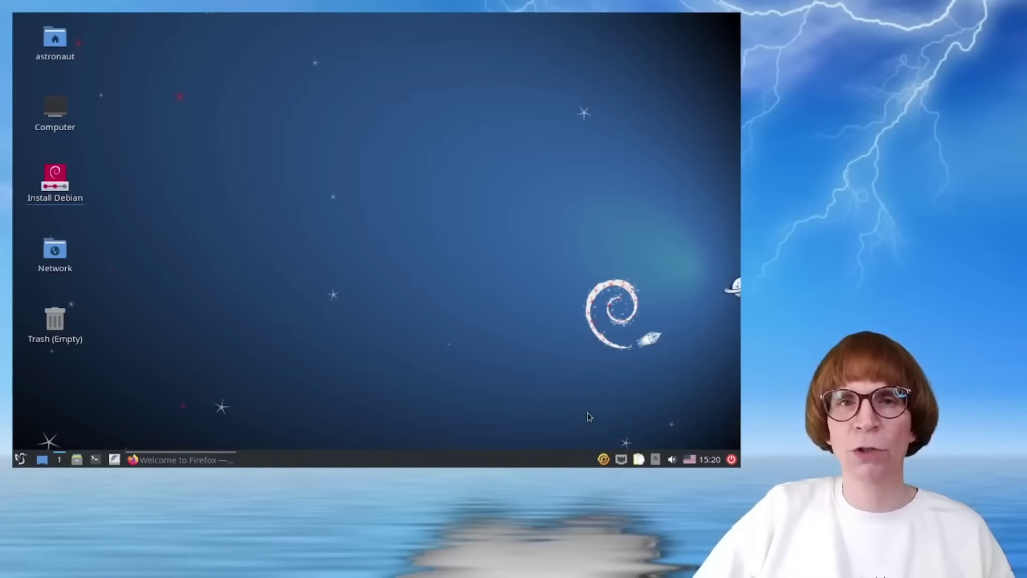
- Cycle through the available keyboard layouts and leave the layout set to German
click(690, 459)
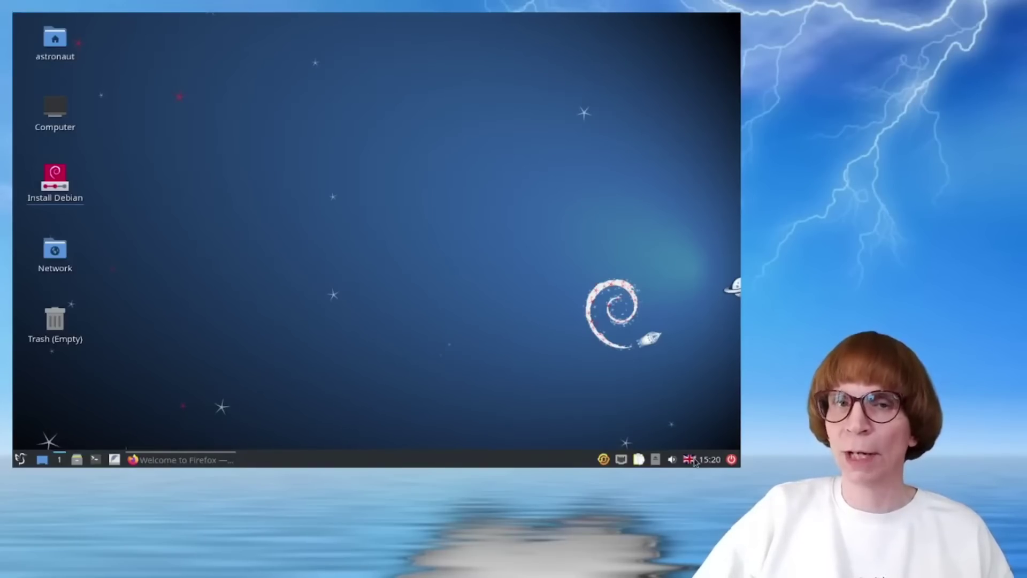
click(693, 461)
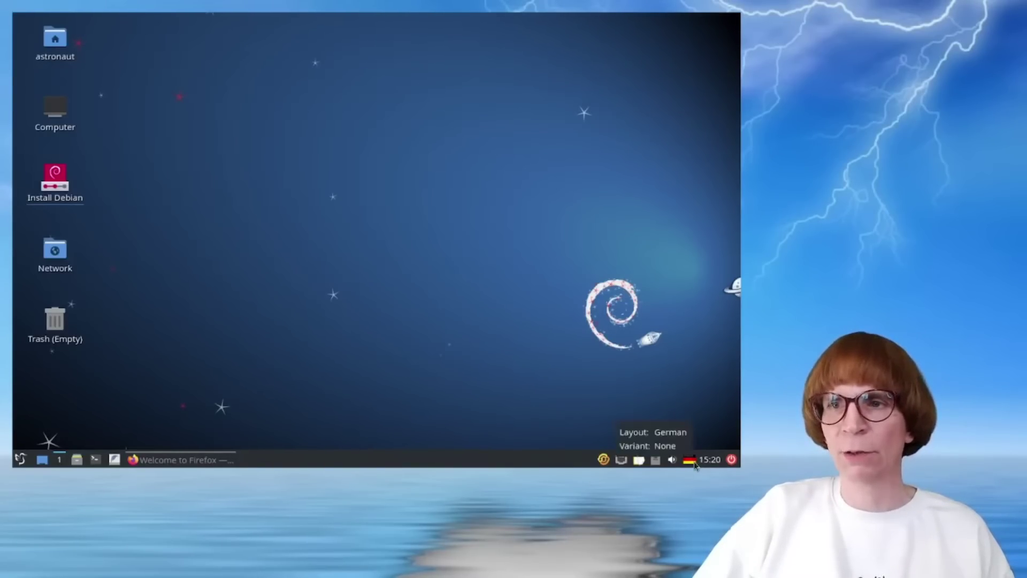
click(694, 462)
click(694, 462)
click(693, 463)
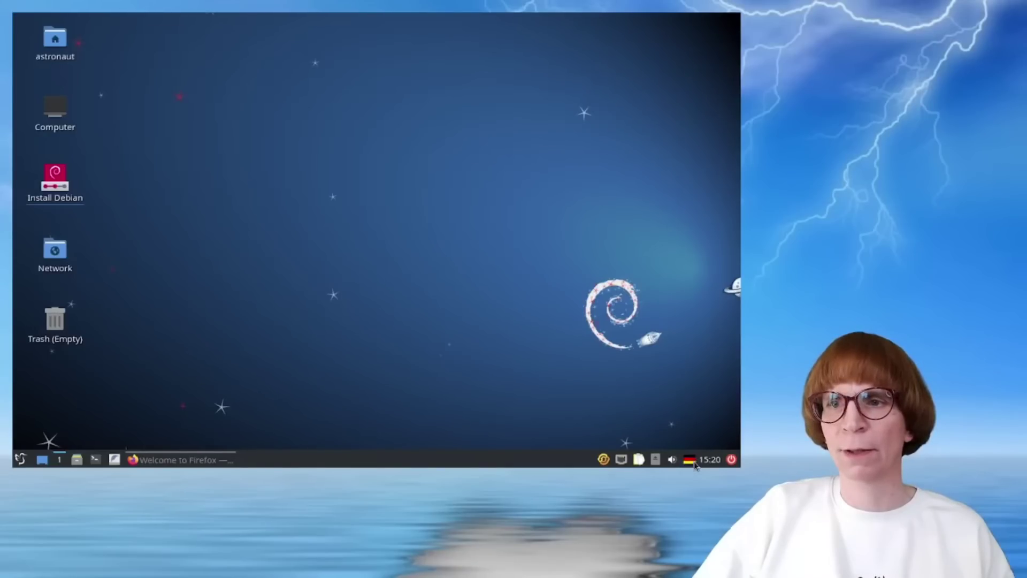
- Bring the Firefox window back and open the LXQt Configuration Center
click(205, 458)
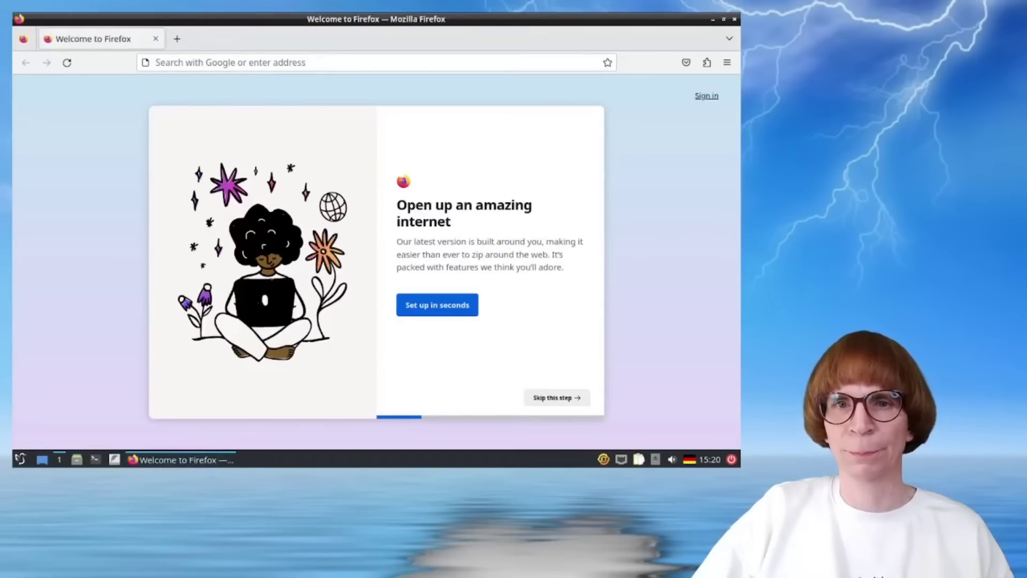
click(20, 459)
mouse_move(48, 345)
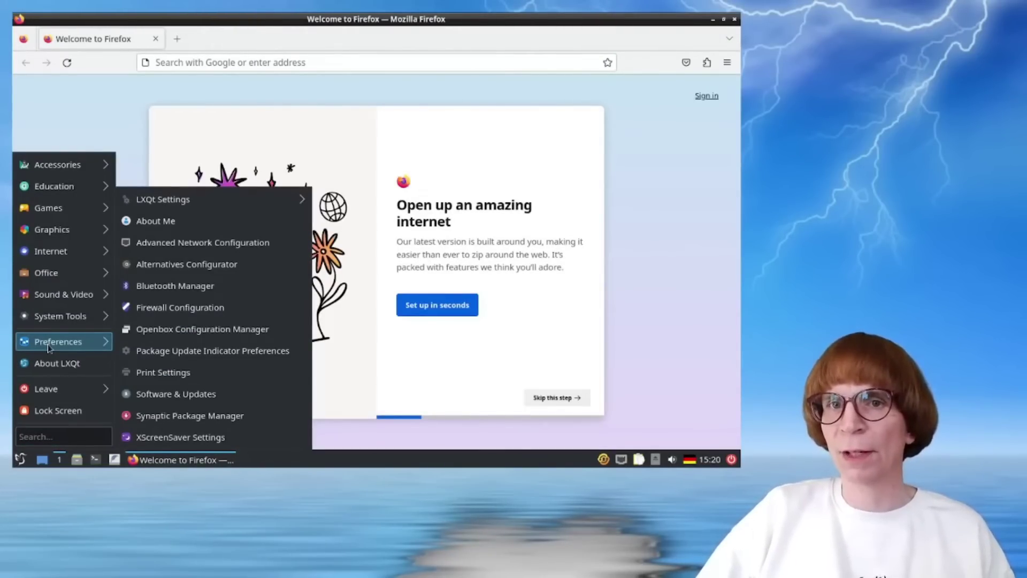
mouse_move(202, 202)
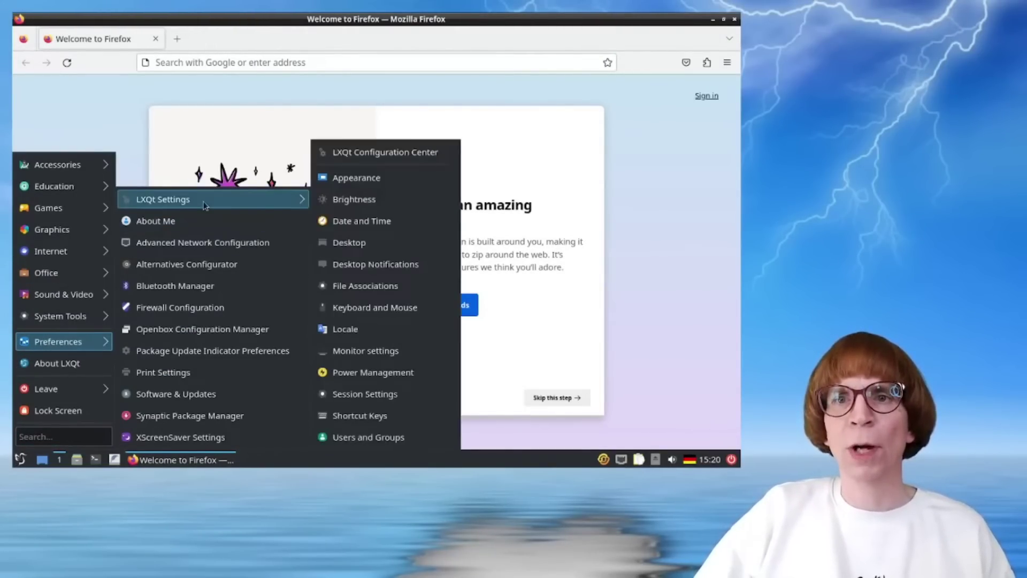
click(389, 154)
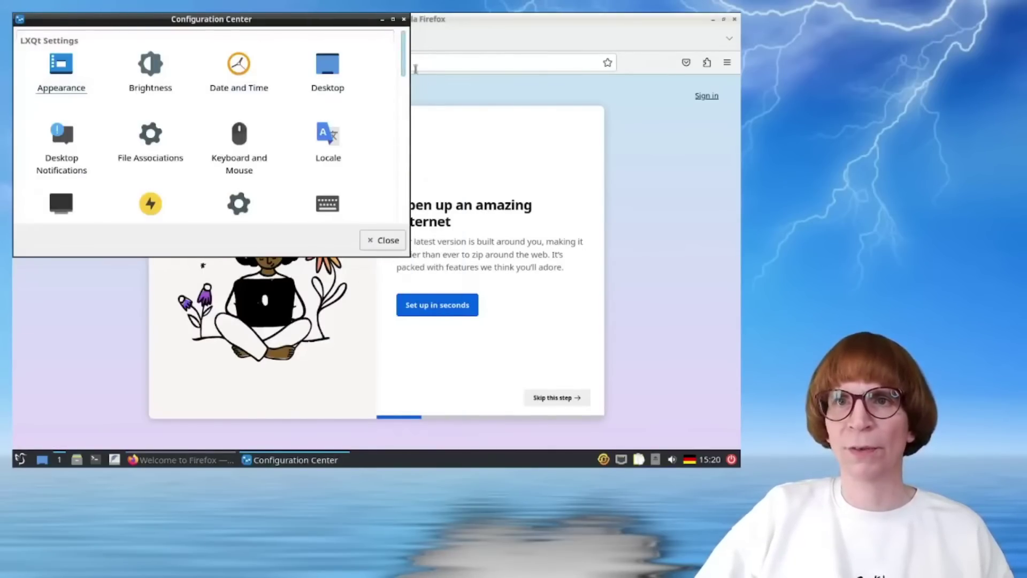
- Maximise the Configuration Center, view the live user's About Me profile details, and close both windows
double_click(278, 21)
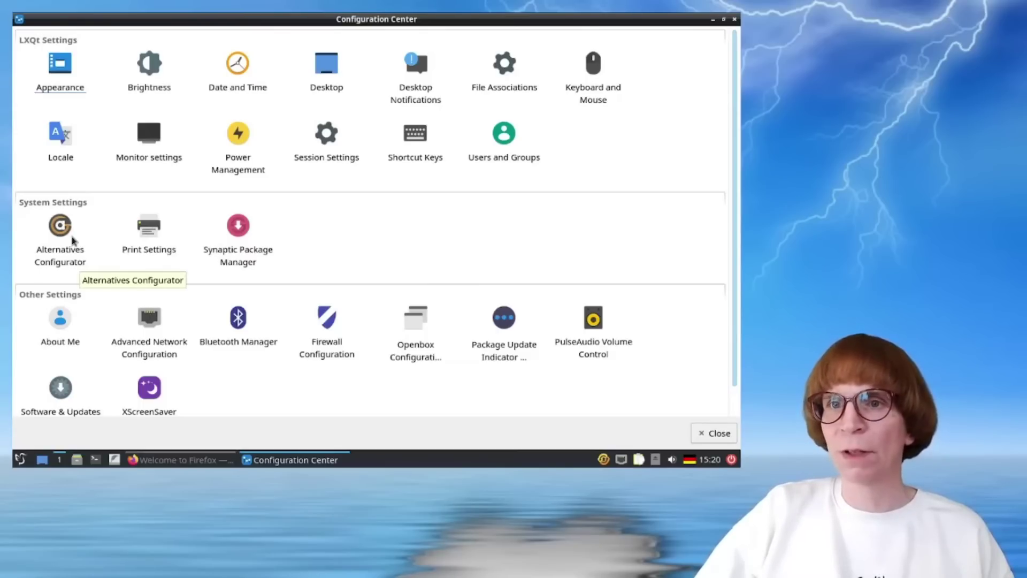
click(62, 329)
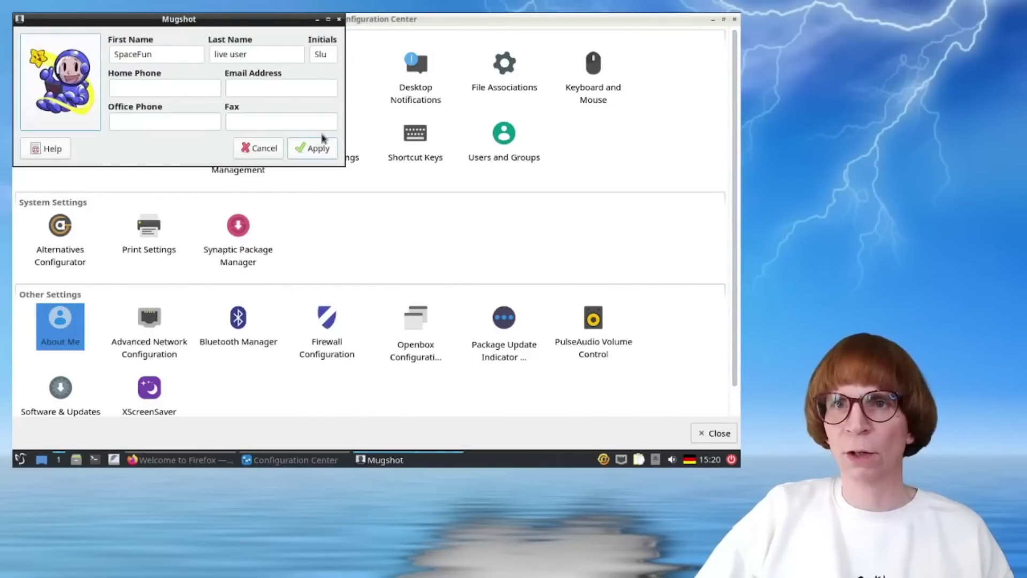
click(338, 20)
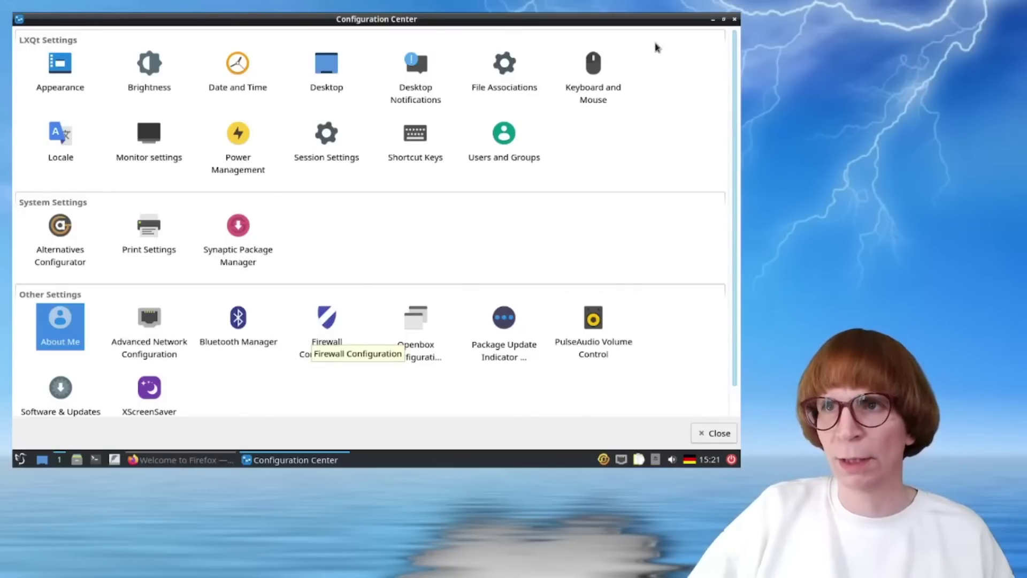
click(736, 20)
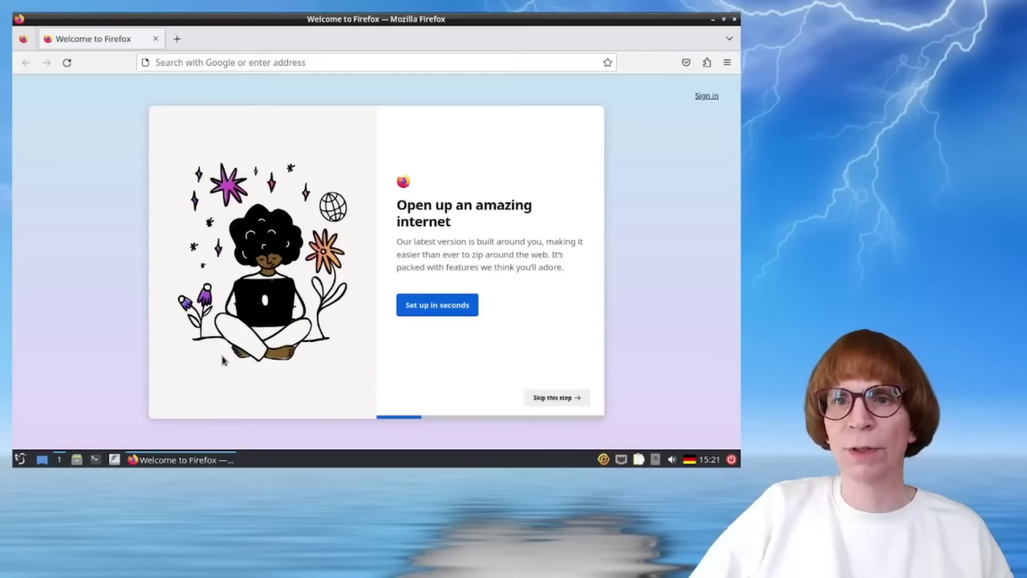
- Close Firefox and log out of the LXQt session by way of the Leave dialog
click(735, 19)
click(19, 459)
mouse_move(64, 389)
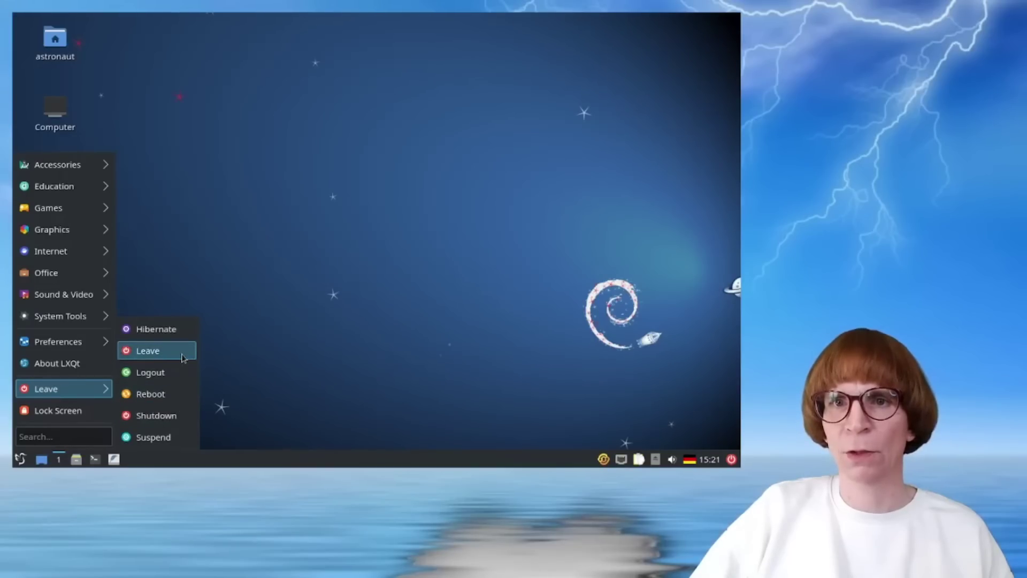
click(347, 289)
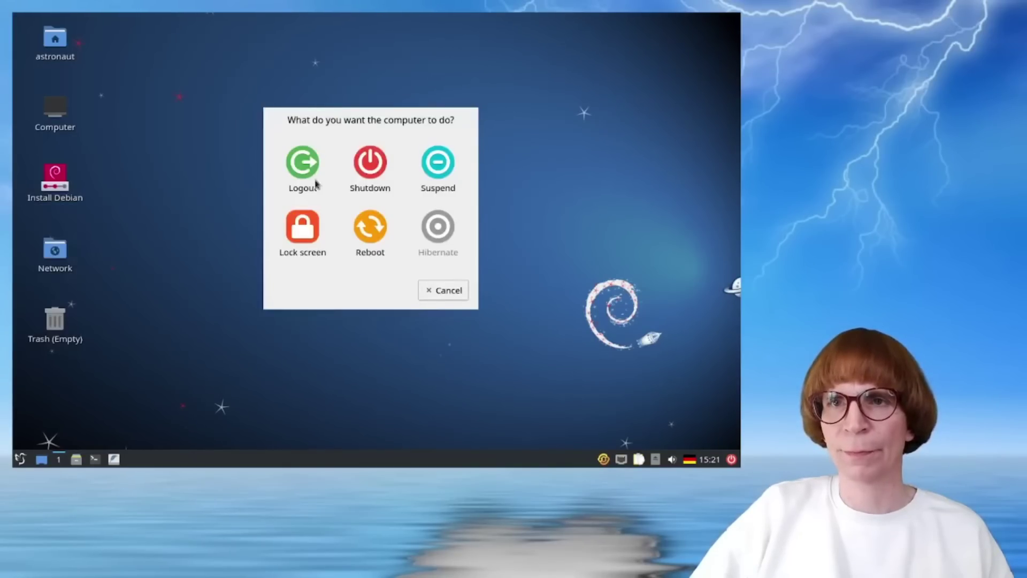
click(310, 170)
click(418, 197)
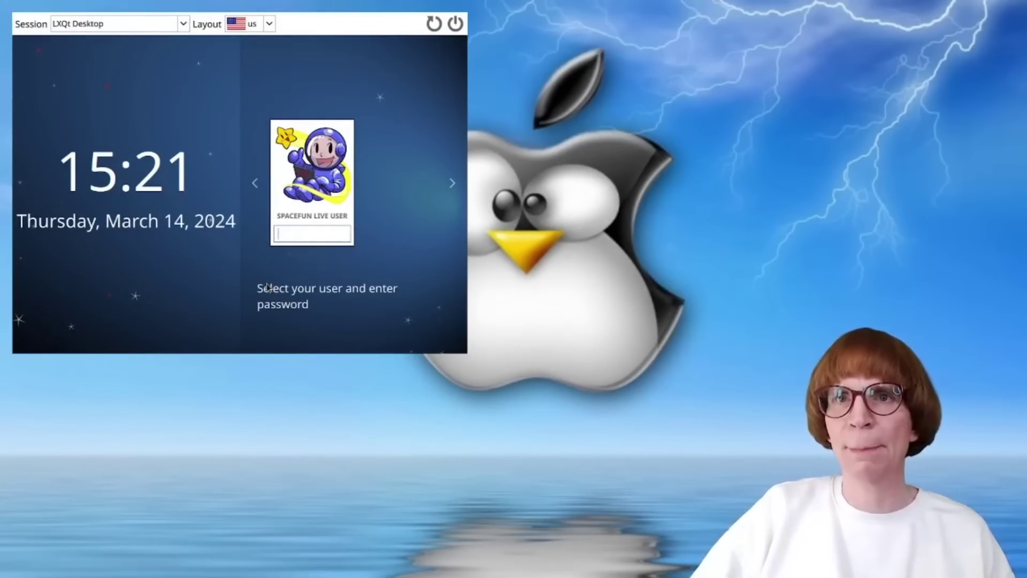
- Enter the live user's account password and log back in to the LXQt Desktop session
text(****)
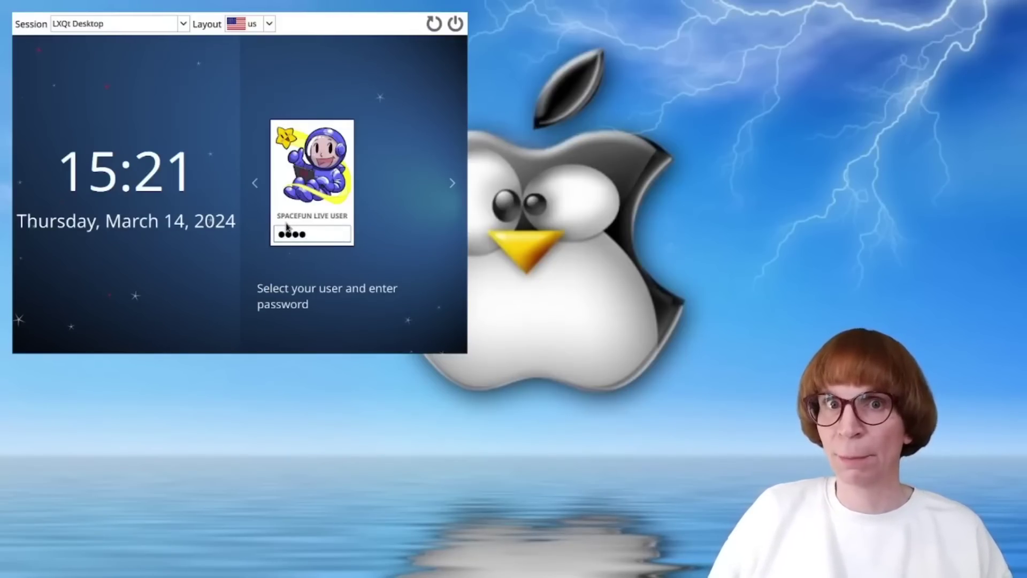
key(Return)
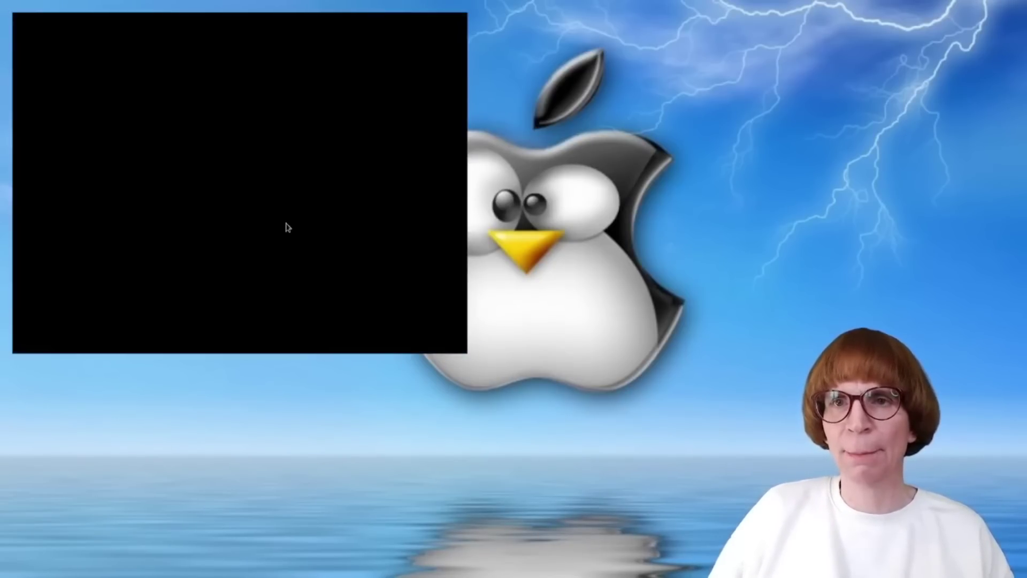